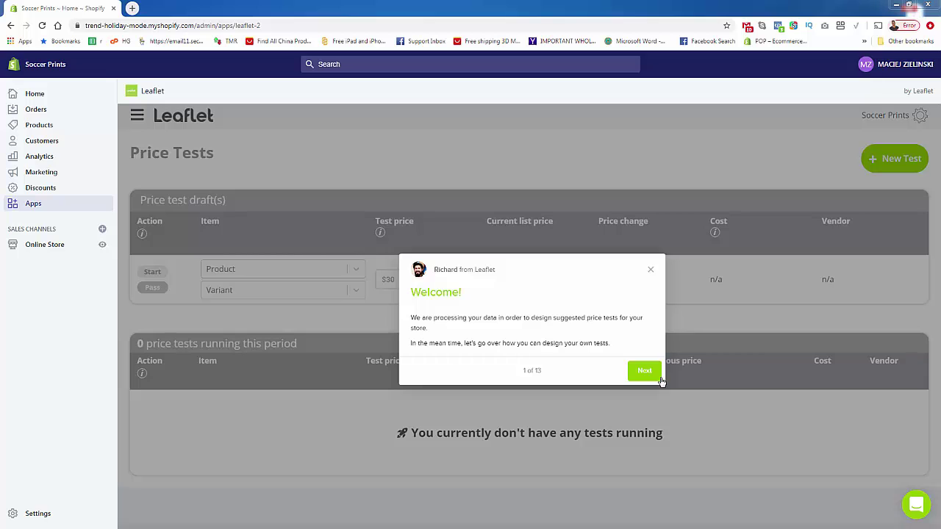
- Add a new price test draft and dismiss the welcome and test suggestion pop-ups
{"action": "left_click", "coordinate": [647, 371]}
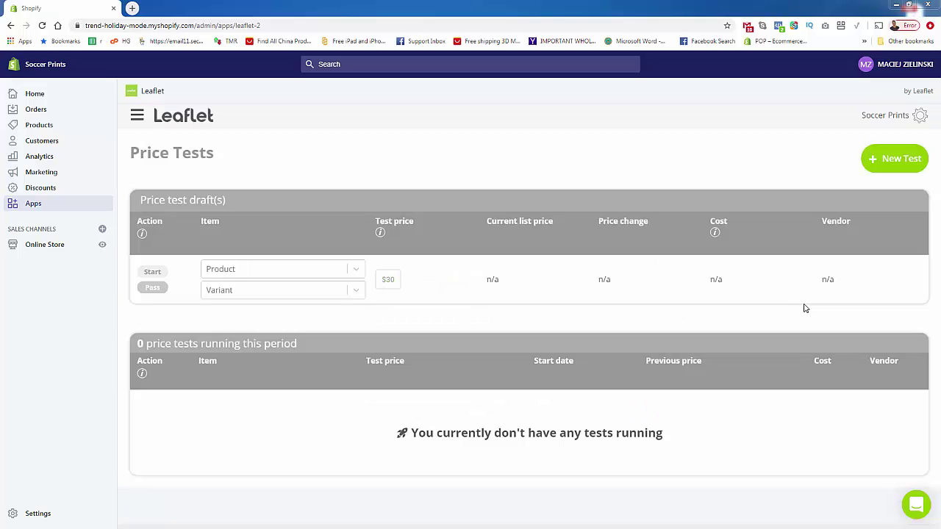
{"action": "left_click", "coordinate": [903, 168]}
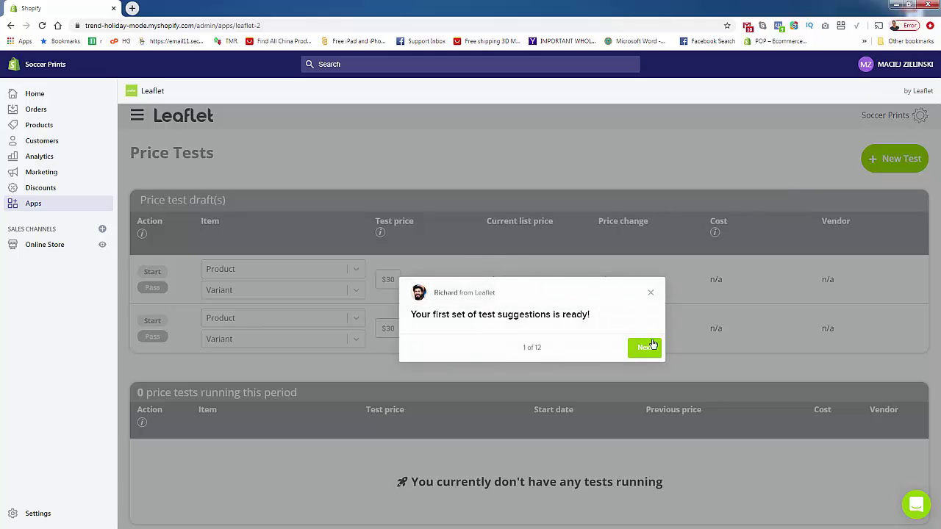
{"action": "left_click", "coordinate": [652, 296]}
- Choose the product The Evolution Of Soccer and its 24×36 variant for the first price test draft
{"action": "left_click", "coordinate": [294, 275]}
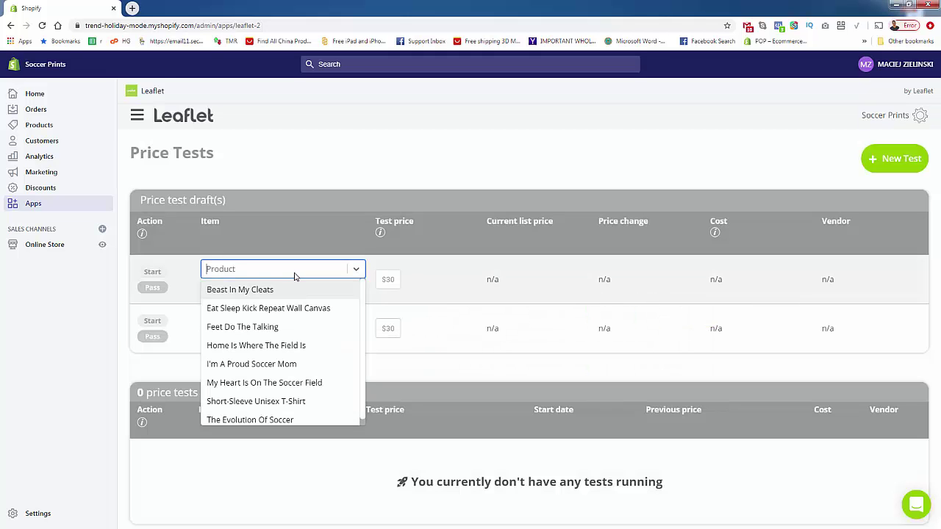
{"action": "scroll", "coordinate": [288, 323], "scroll_direction": "down", "scroll_amount": 1}
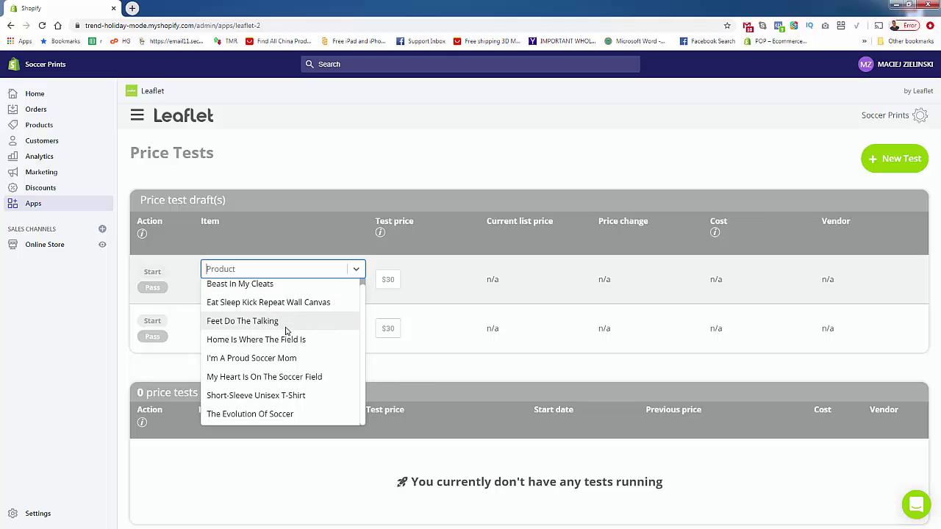
{"action": "left_click", "coordinate": [292, 416]}
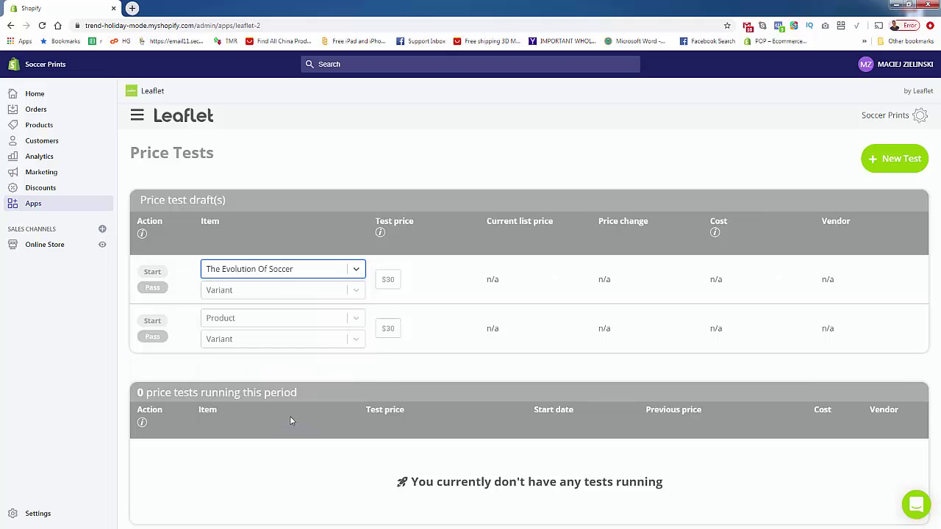
{"action": "left_click", "coordinate": [355, 291]}
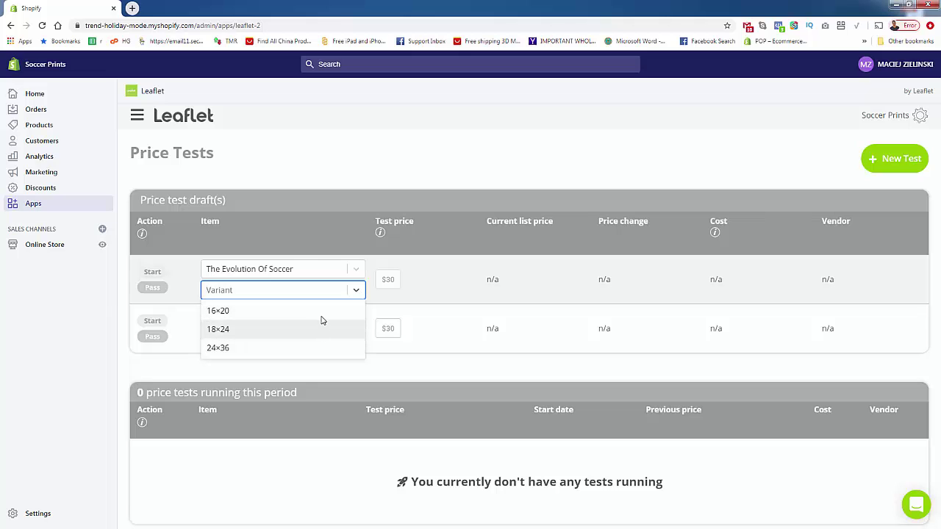
{"action": "left_click", "coordinate": [314, 355]}
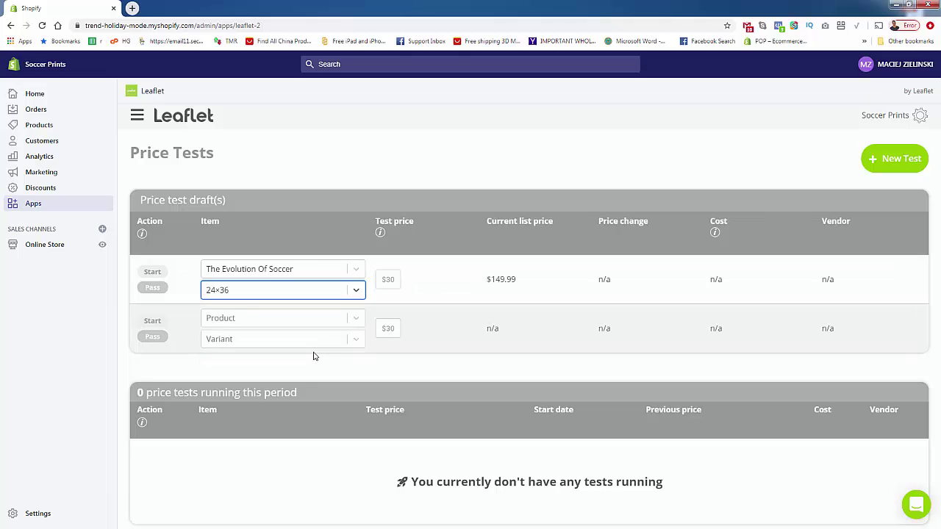
- Set the test price of The Evolution Of Soccer to $129.99 and start the price test
{"action": "left_click", "coordinate": [388, 280]}
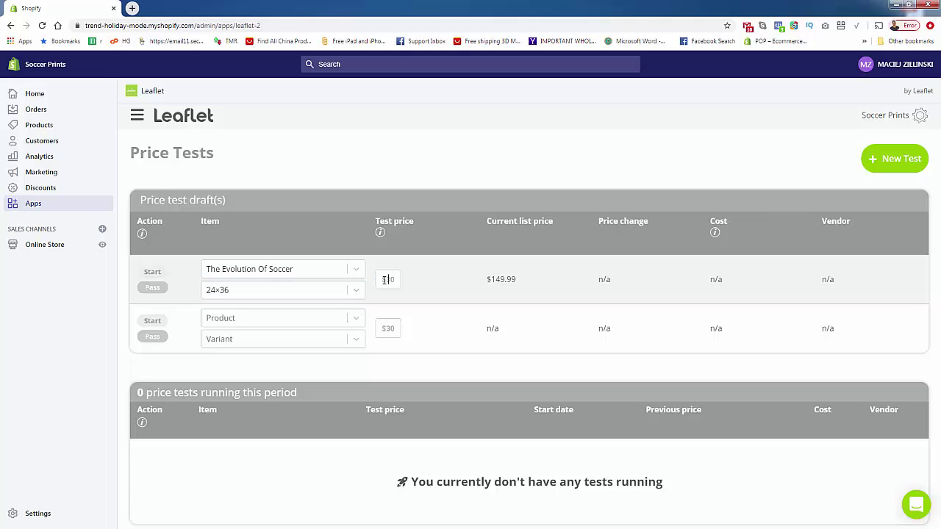
{"action": "type", "text": "1"}
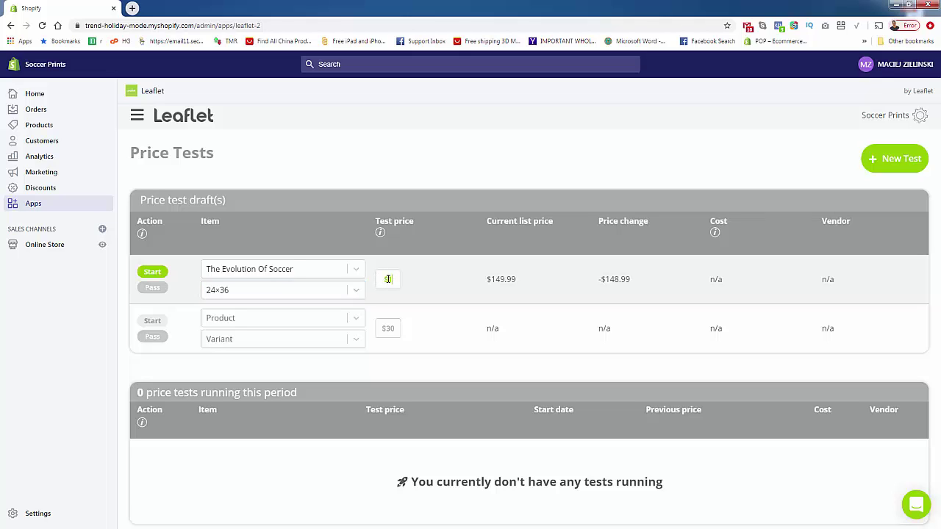
{"action": "type", "text": "29.99"}
{"action": "left_click", "coordinate": [437, 288]}
{"action": "left_click", "coordinate": [153, 273]}
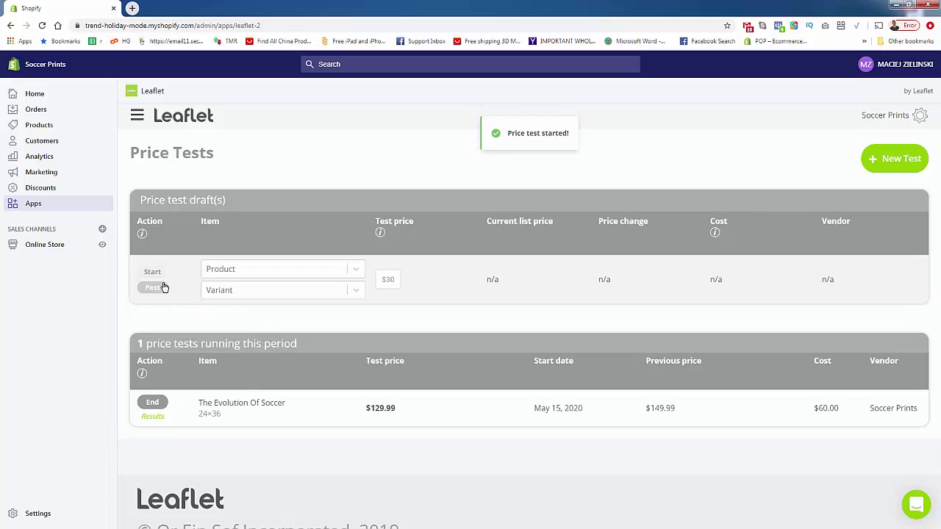
- Open the price test results and chart the average margin per order, inspecting the bars of individual test prices
{"action": "left_click", "coordinate": [156, 417]}
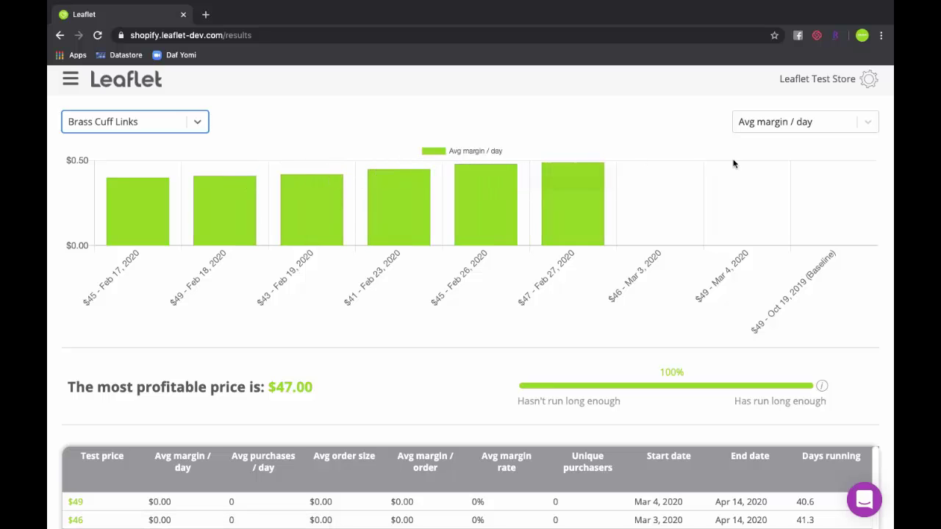
{"action": "left_click", "coordinate": [850, 123]}
{"action": "left_click", "coordinate": [845, 172]}
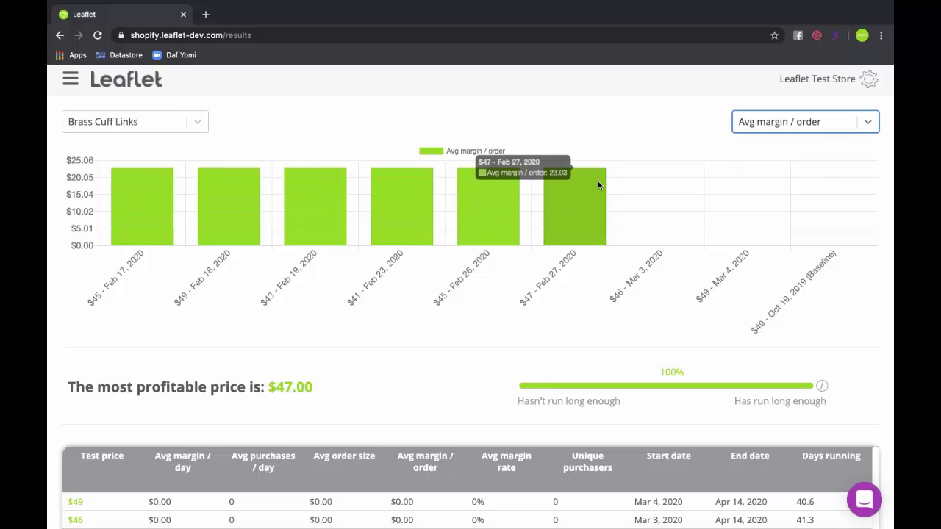
{"action": "mouse_move", "coordinate": [517, 199]}
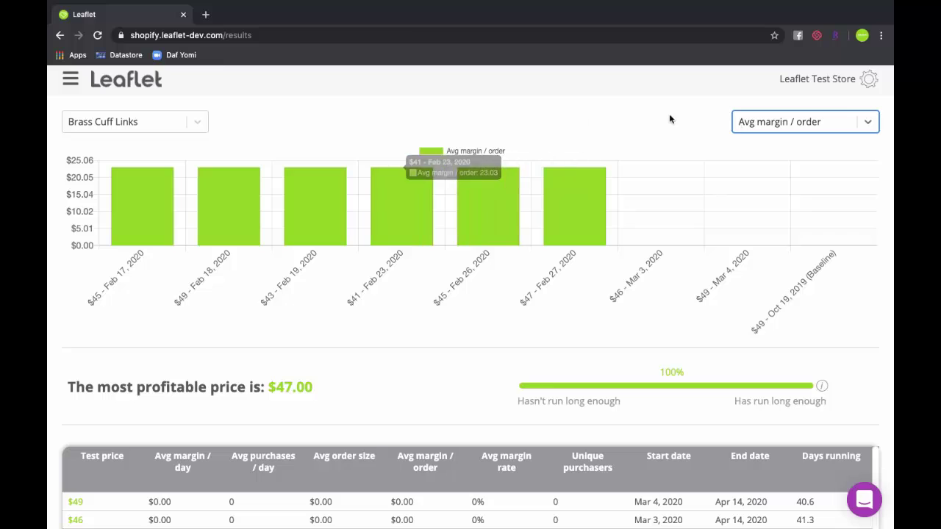
- Switch the results chart to Avg order size and inspect the values for individual test prices
{"action": "left_click", "coordinate": [816, 121]}
{"action": "left_click", "coordinate": [809, 185]}
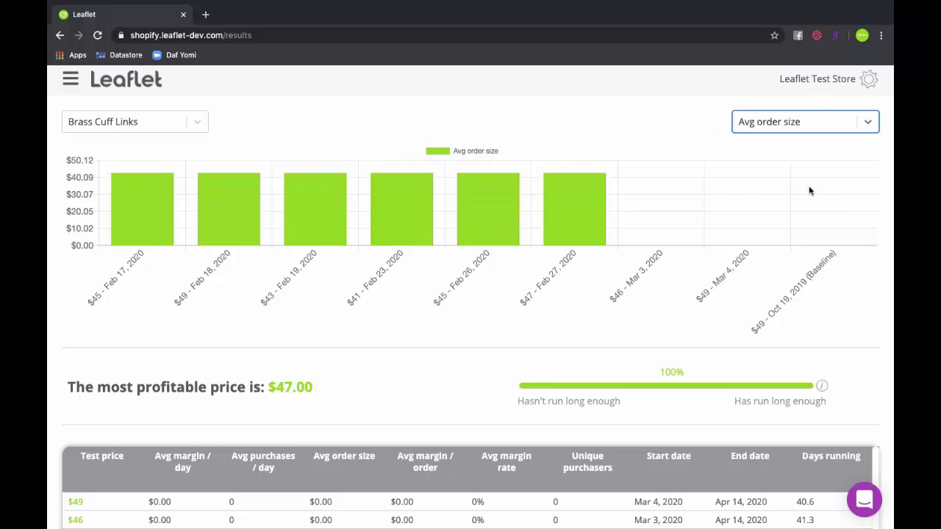
{"action": "mouse_move", "coordinate": [605, 189]}
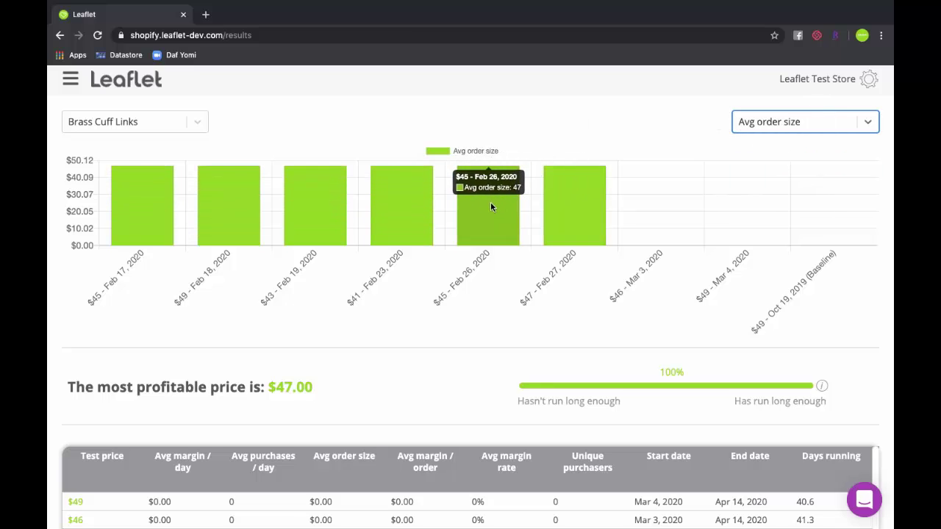
{"action": "mouse_move", "coordinate": [405, 207]}
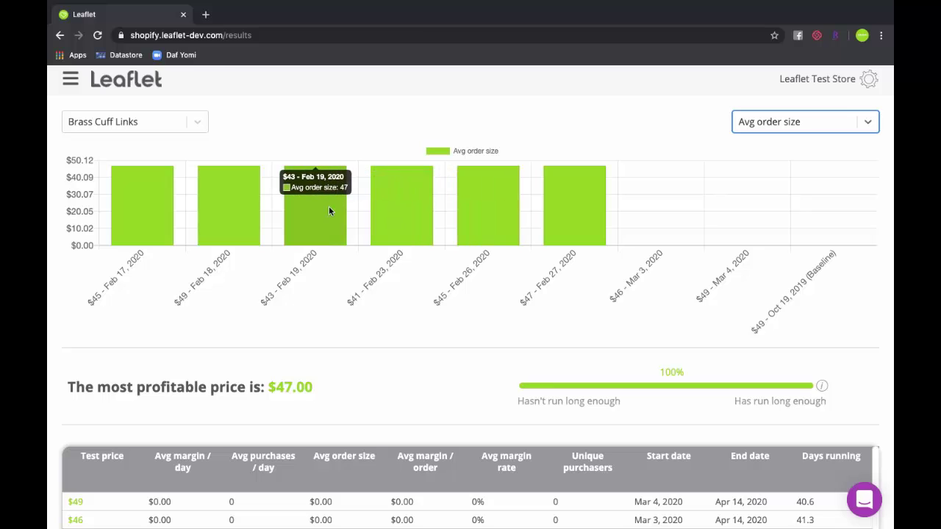
- View the results chart by Unique purchasers and return it to Avg margin / day
{"action": "left_click", "coordinate": [777, 122]}
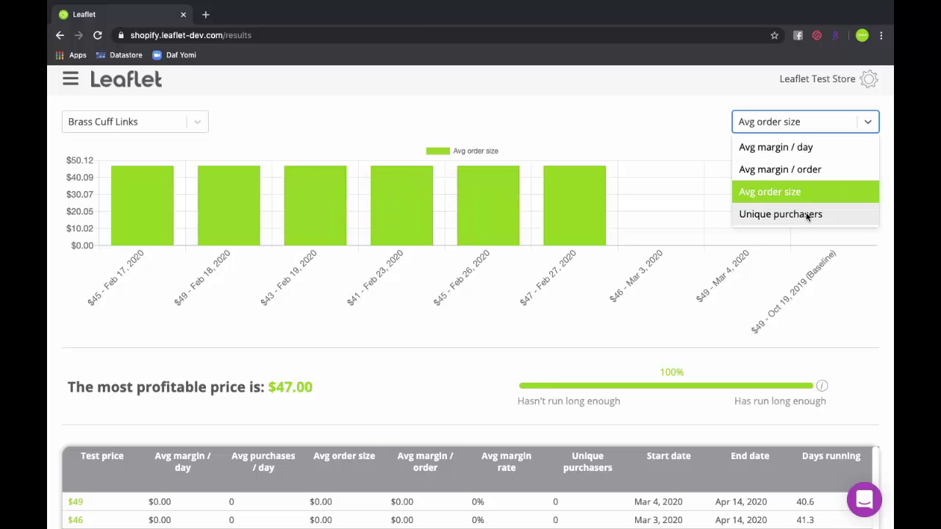
{"action": "left_click", "coordinate": [781, 214]}
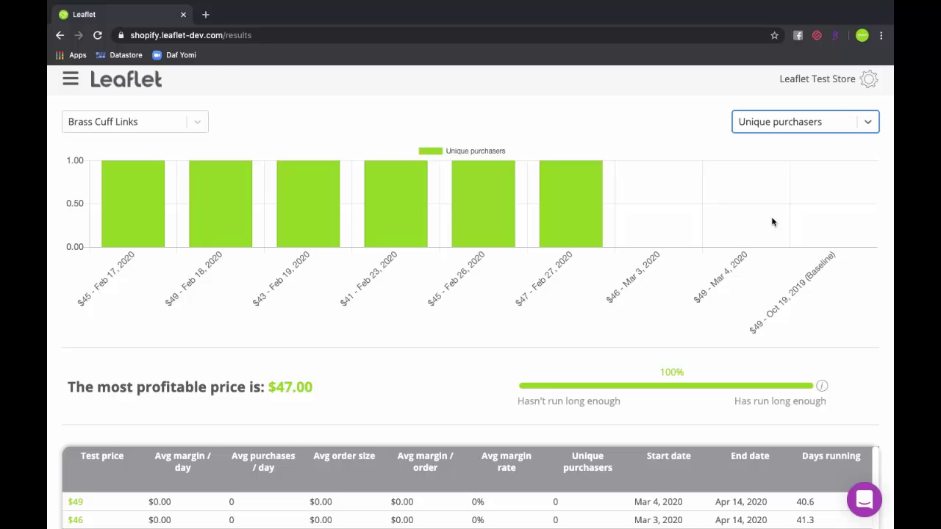
{"action": "left_click", "coordinate": [778, 126]}
{"action": "left_click", "coordinate": [781, 146]}
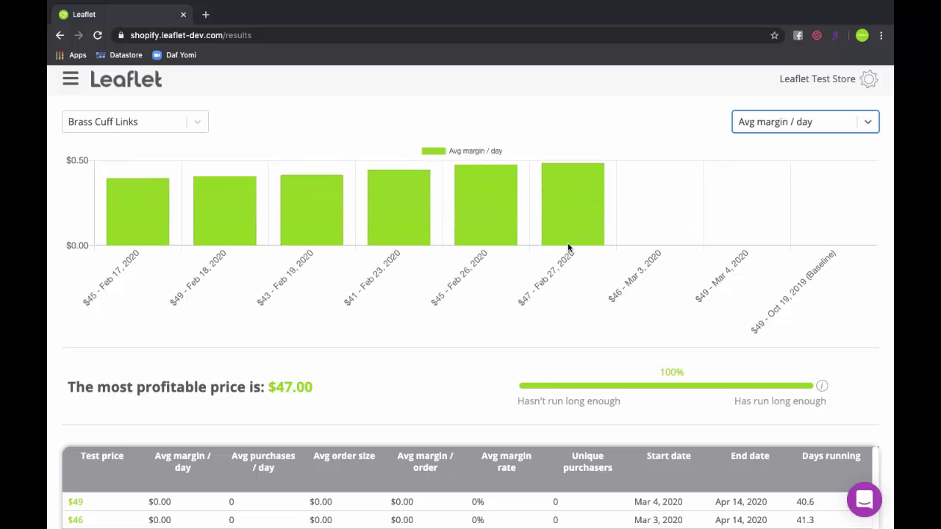
- Check the most profitable price against its chart bar and read the explanation of the test duration indicator
{"action": "left_click", "coordinate": [301, 380]}
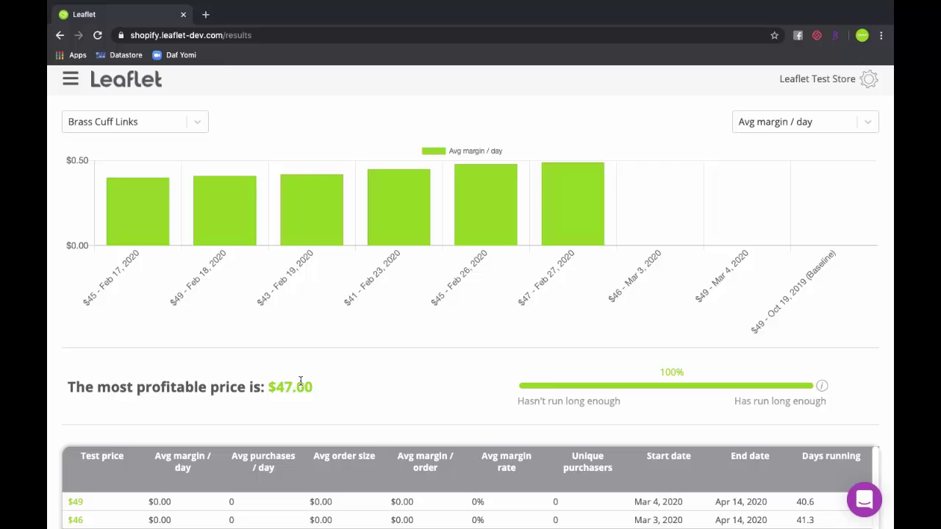
{"action": "mouse_move", "coordinate": [577, 210]}
{"action": "mouse_move", "coordinate": [823, 386]}
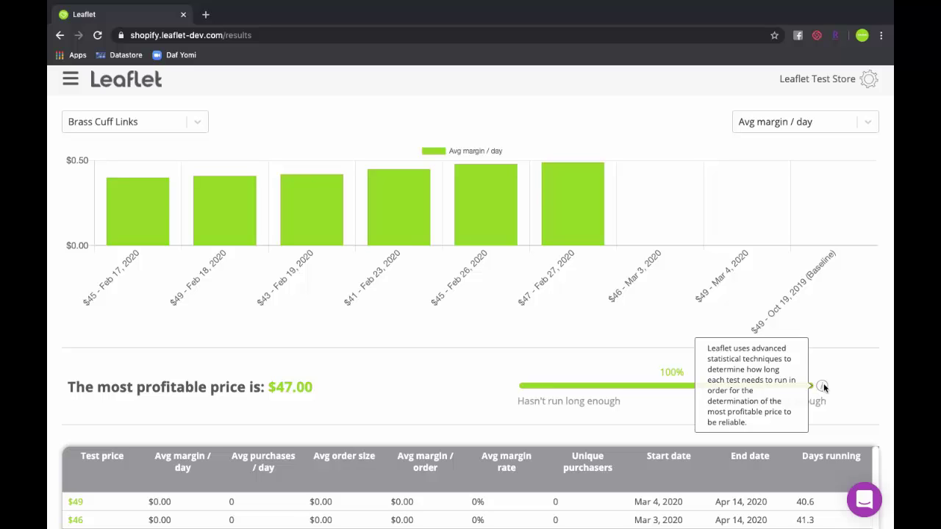
- Examine the tested prices in the results table, load the older tests, and inspect the average daily margin of the $47 test in the chart
{"action": "scroll", "coordinate": [858, 397], "scroll_direction": "down", "scroll_amount": 1}
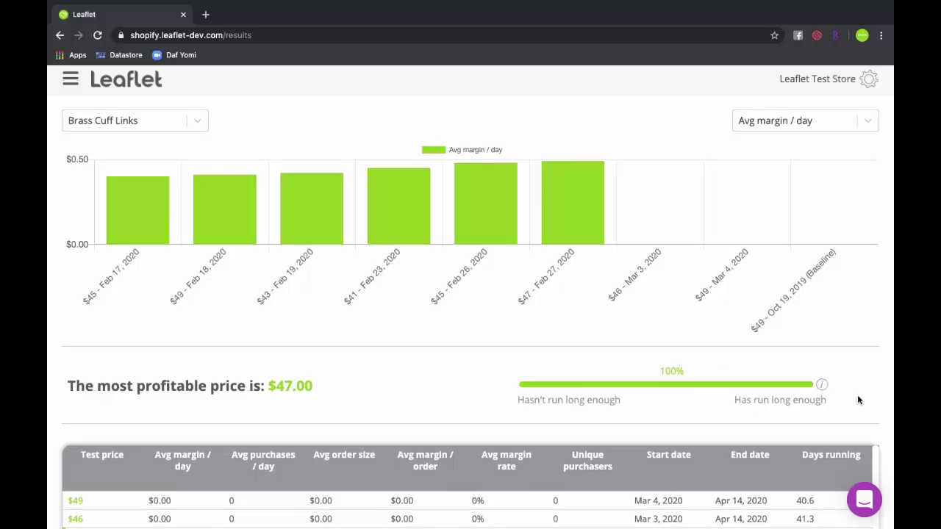
{"action": "scroll", "coordinate": [857, 400], "scroll_direction": "down", "scroll_amount": 3}
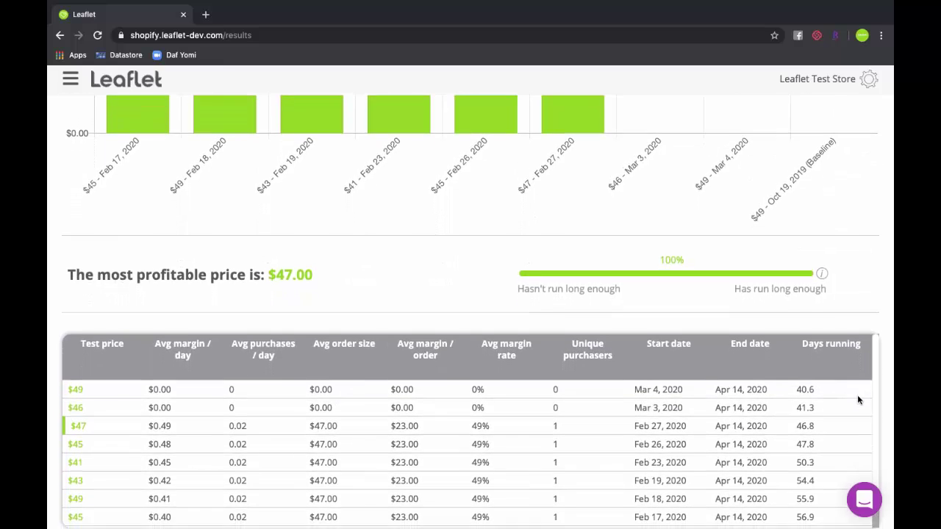
{"action": "scroll", "coordinate": [857, 400], "scroll_direction": "down", "scroll_amount": 1}
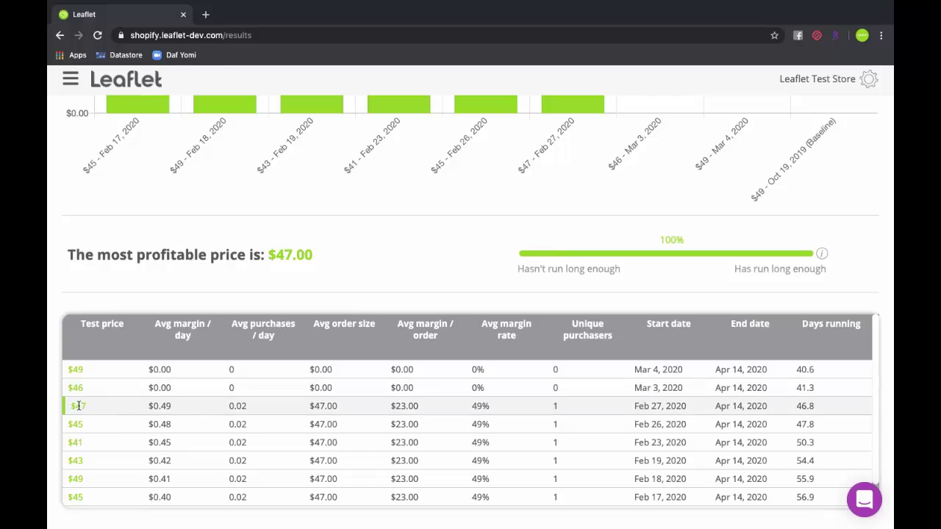
{"action": "scroll", "coordinate": [261, 320], "scroll_direction": "up", "scroll_amount": 2}
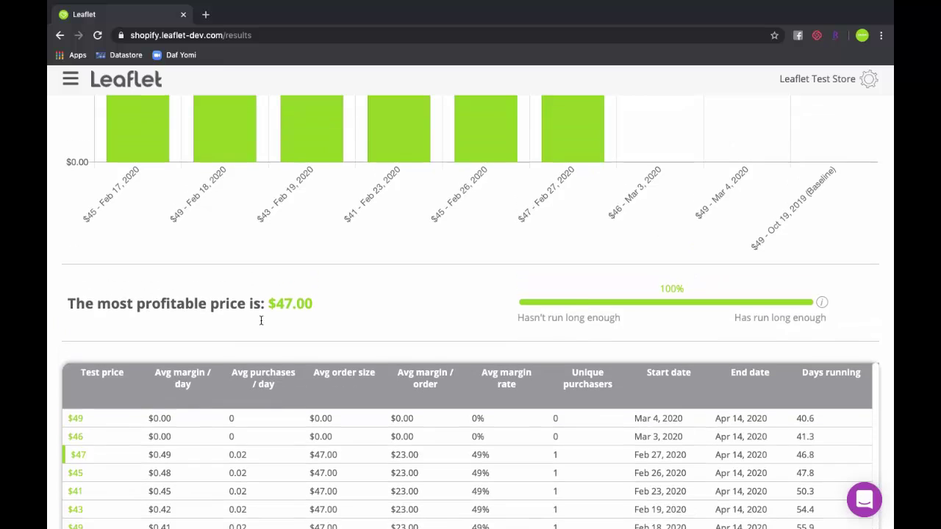
{"action": "scroll", "coordinate": [410, 469], "scroll_direction": "down", "scroll_amount": 3}
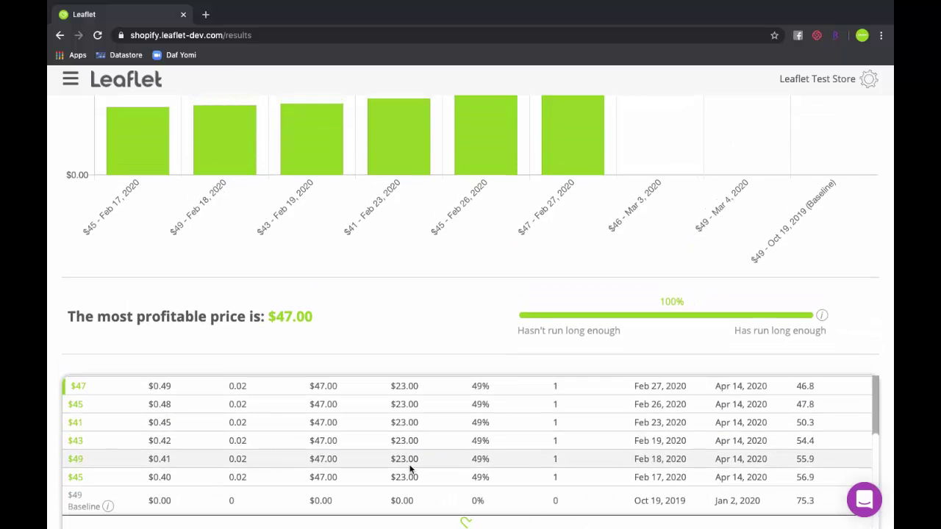
{"action": "scroll", "coordinate": [414, 305], "scroll_direction": "up", "scroll_amount": 2}
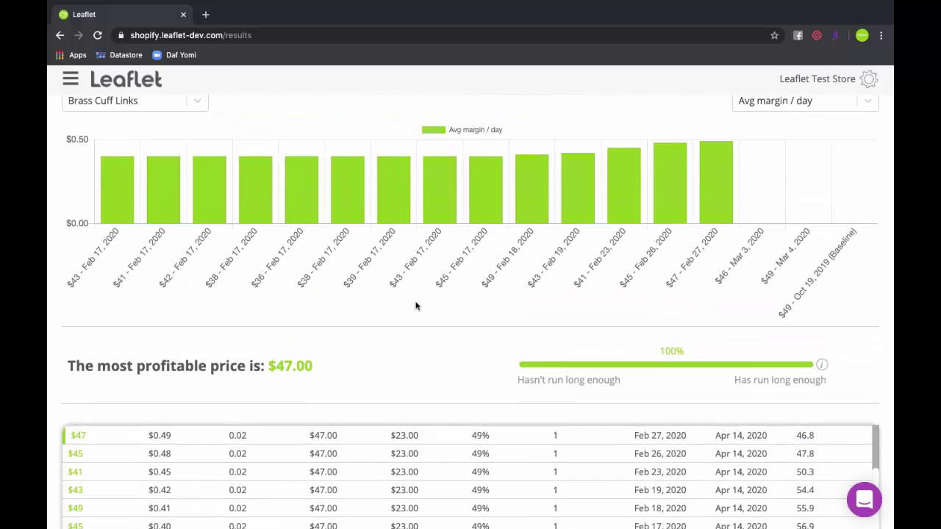
{"action": "scroll", "coordinate": [471, 492], "scroll_direction": "down", "scroll_amount": 3}
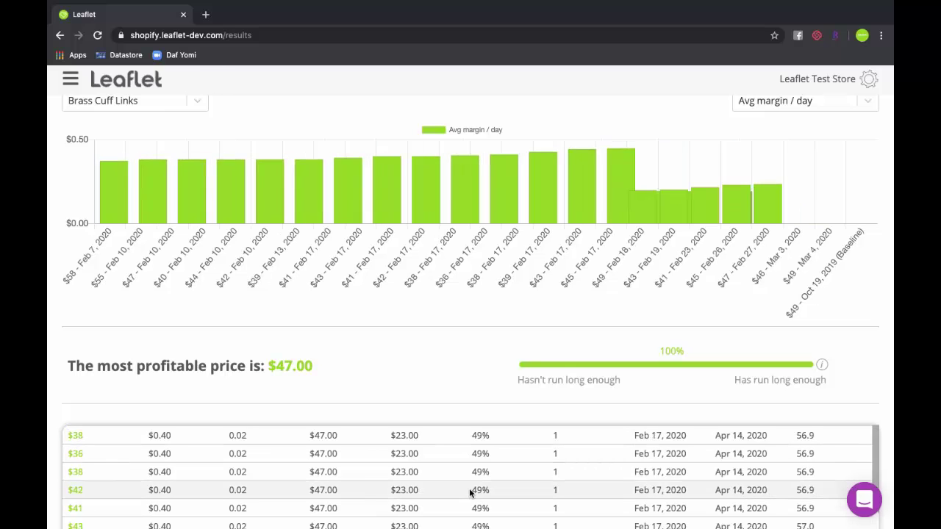
{"action": "scroll", "coordinate": [470, 492], "scroll_direction": "down", "scroll_amount": 5}
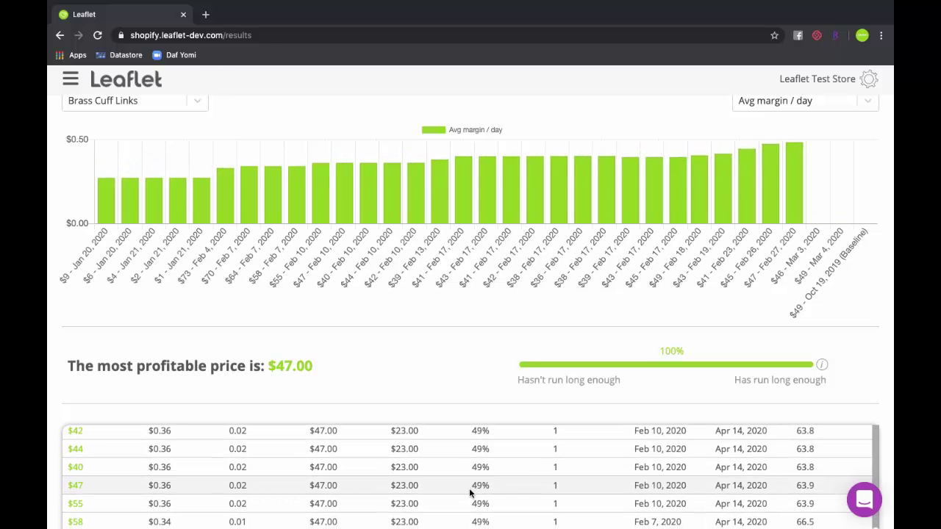
{"action": "scroll", "coordinate": [606, 320], "scroll_direction": "up", "scroll_amount": 1}
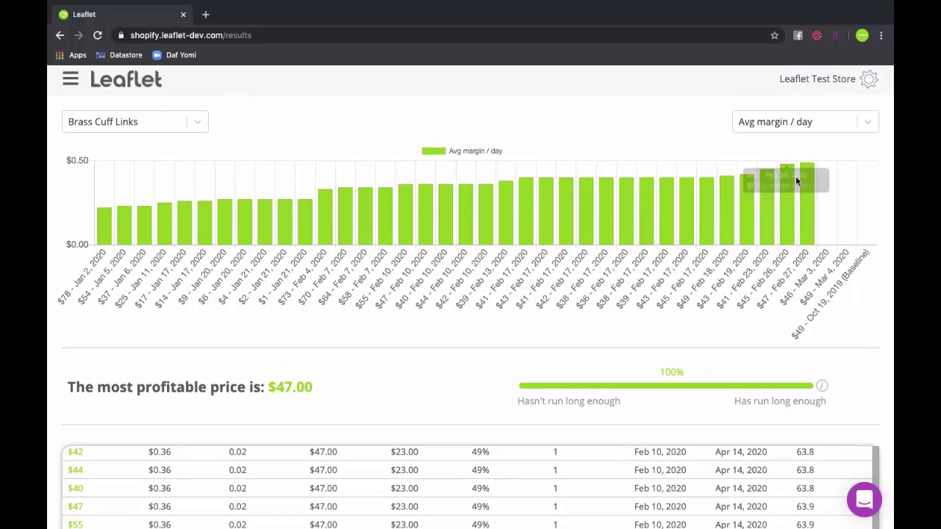
{"action": "mouse_move", "coordinate": [802, 183]}
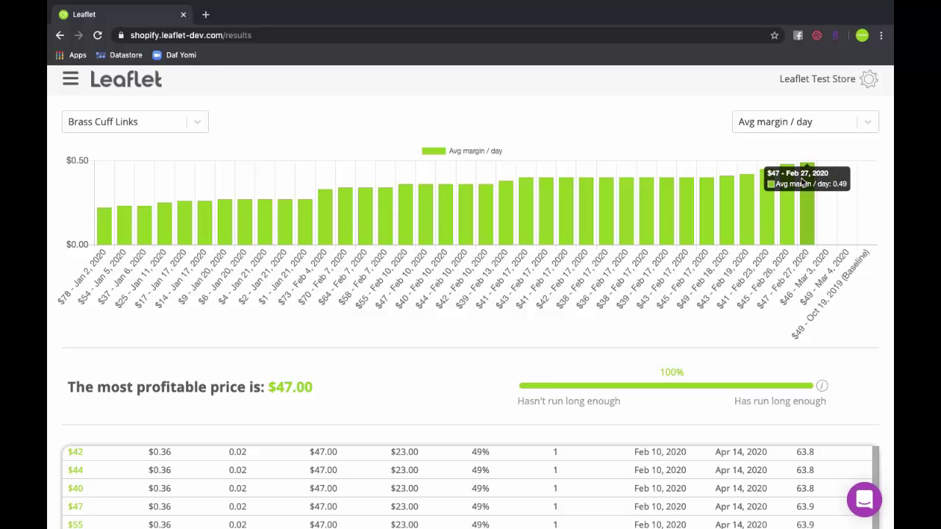